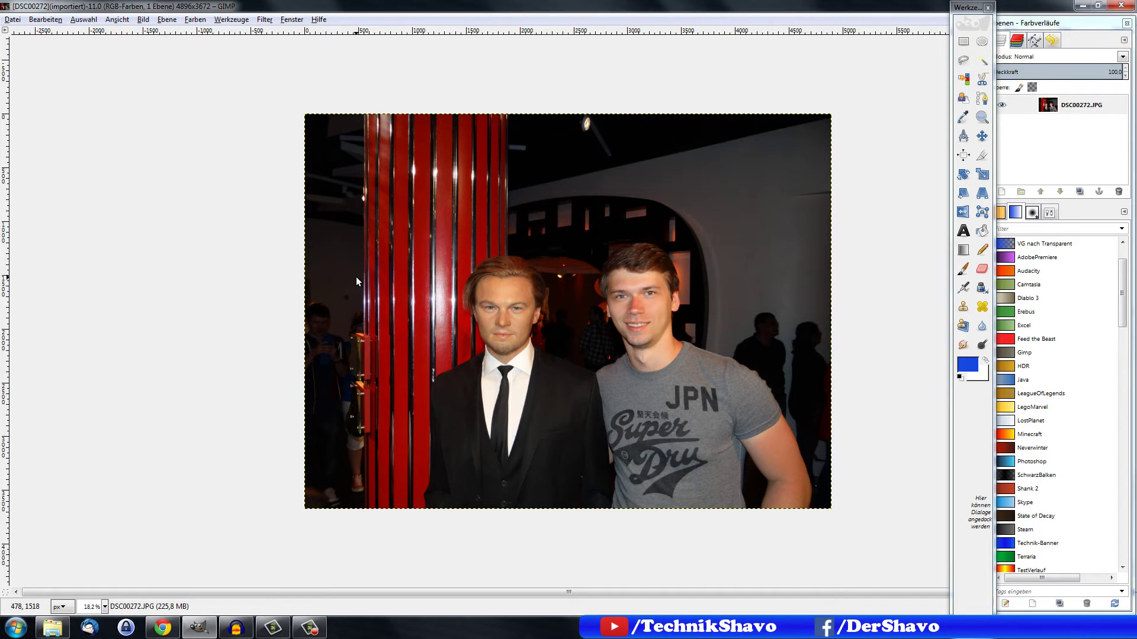
# Start a Farben > Schwellwert threshold preview and move its dialog off the photo.
pyautogui.click(195, 19)
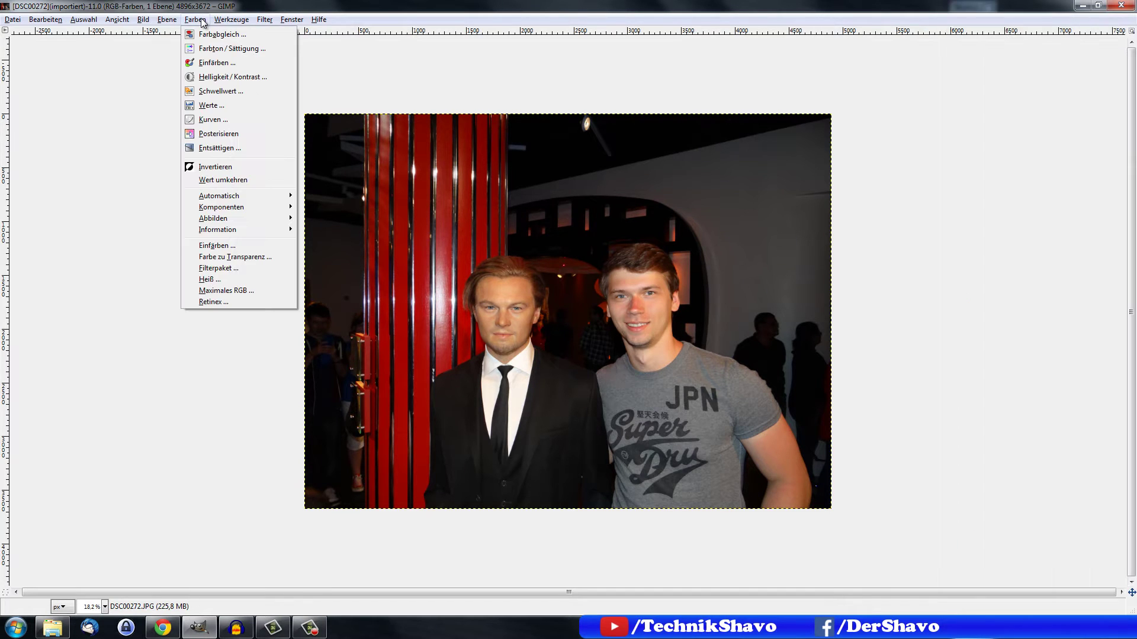
pyautogui.click(213, 93)
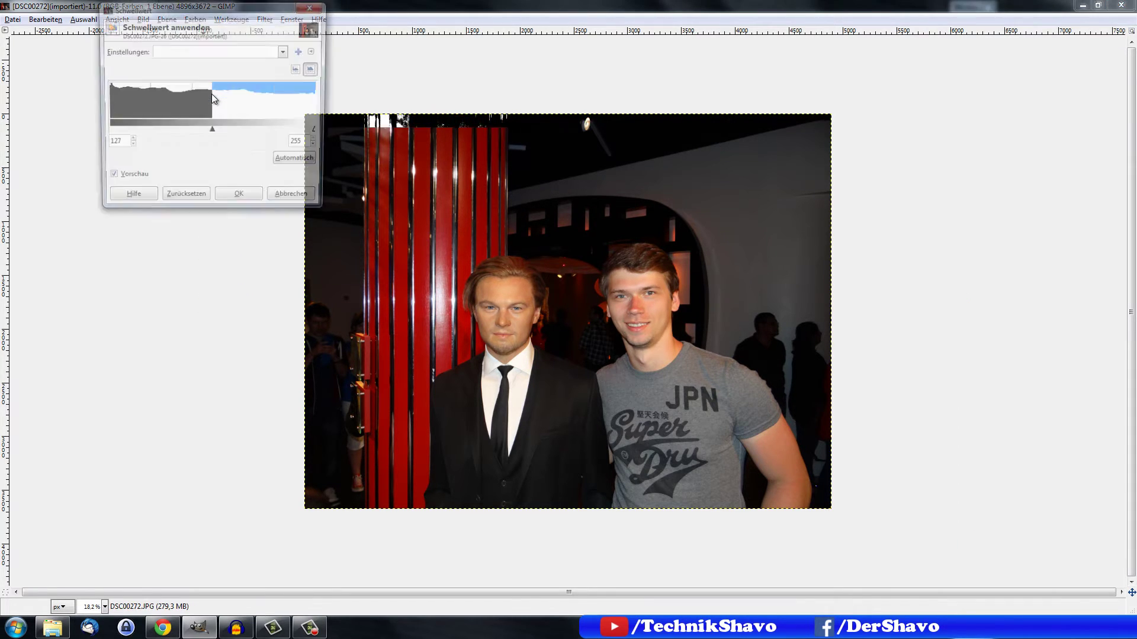
pyautogui.moveTo(237, 8); pyautogui.dragTo(206, 42)
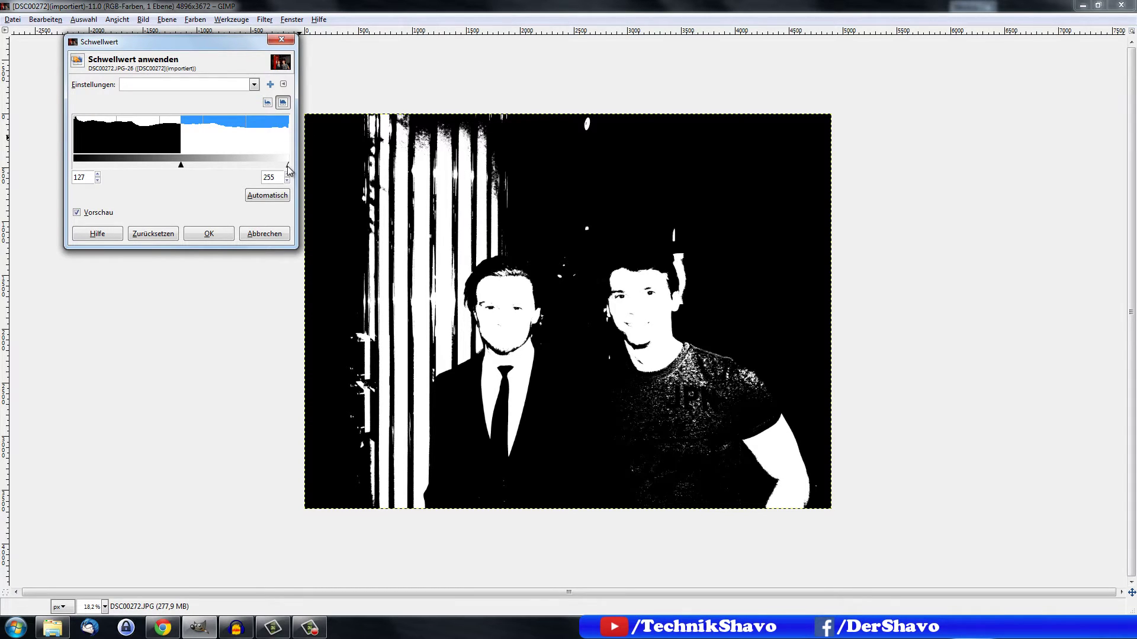
# Try lowering the upper threshold limit, then reset it to 255.
pyautogui.moveTo(288, 166); pyautogui.dragTo(273, 165)
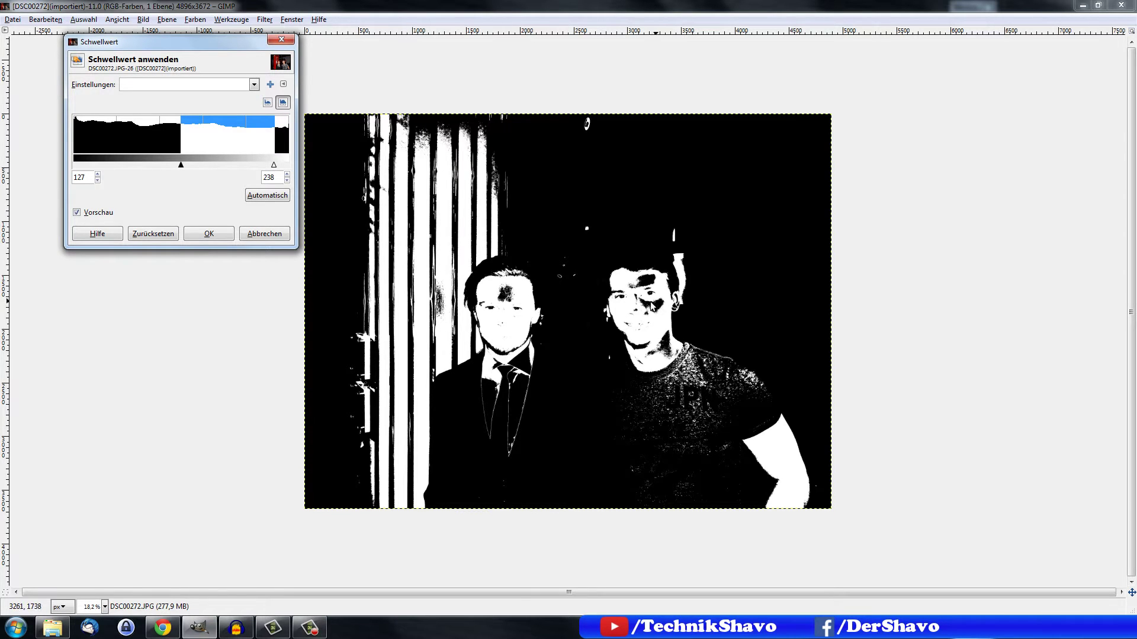
pyautogui.click(279, 164)
pyautogui.click(292, 169)
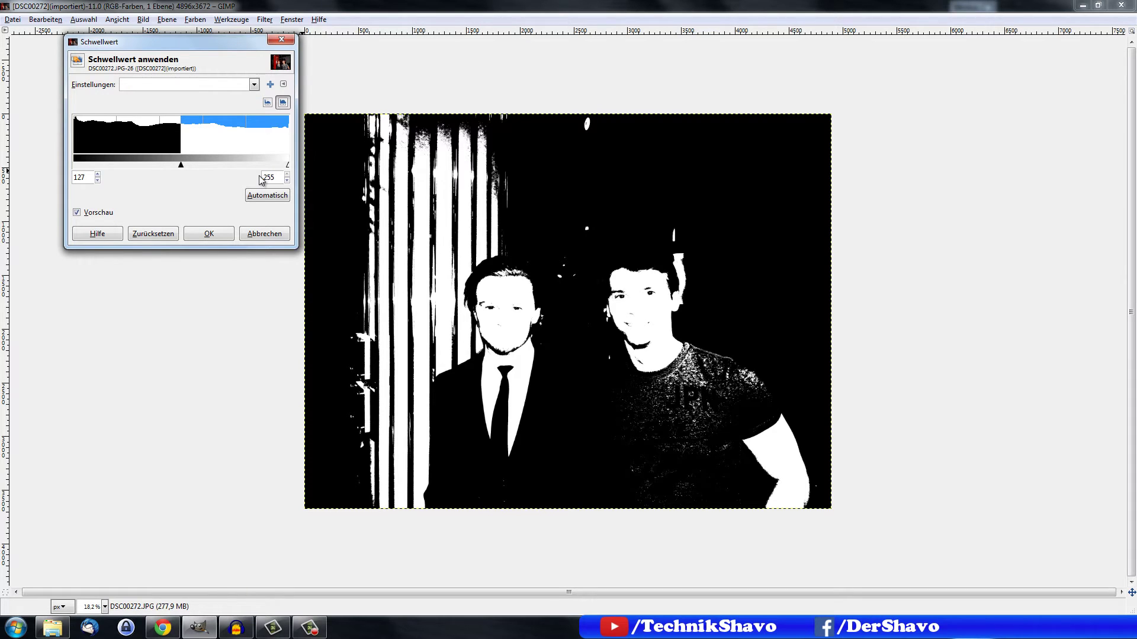
# Raise the lower threshold level to about 166 and apply the threshold.
pyautogui.moveTo(181, 167); pyautogui.dragTo(211, 166)
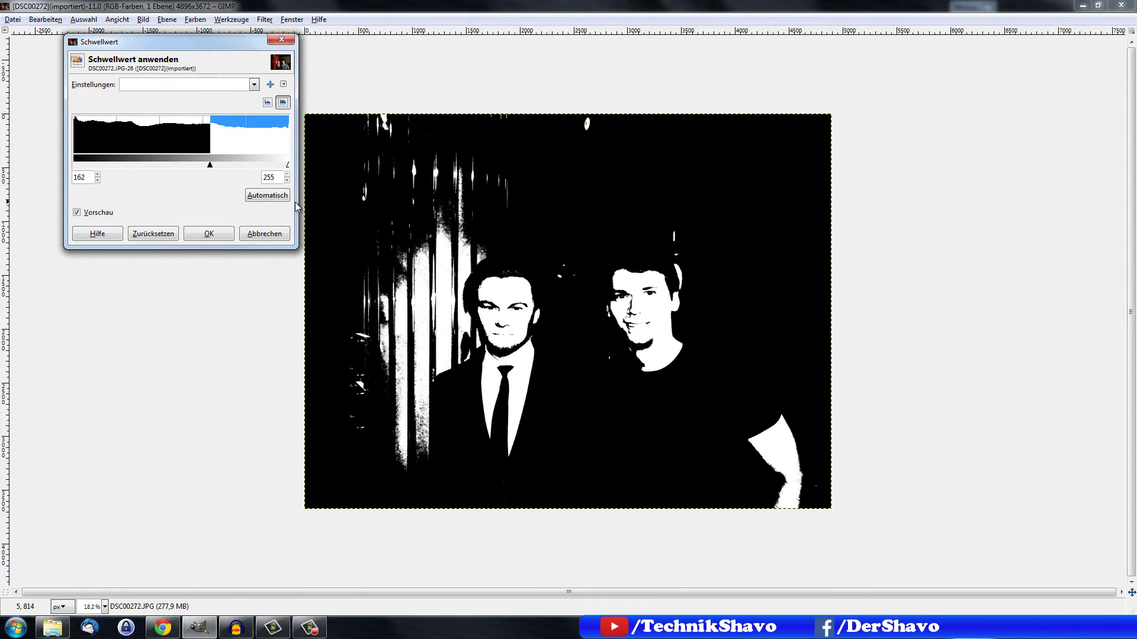
pyautogui.moveTo(211, 166); pyautogui.dragTo(214, 166)
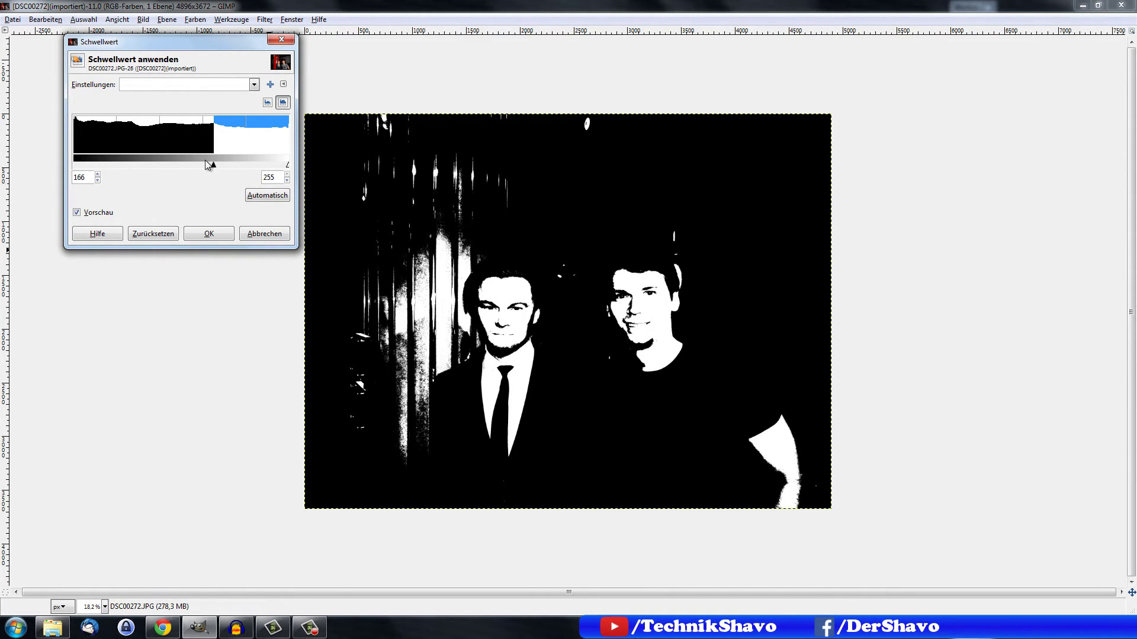
pyautogui.click(207, 232)
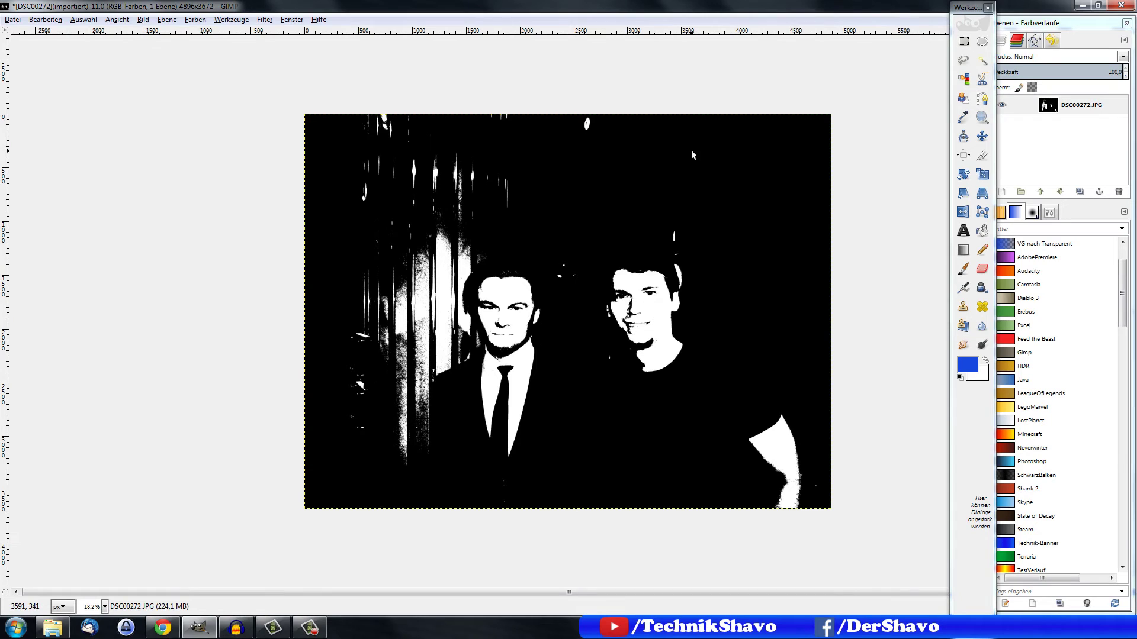
# Select the Fill tool, zoom in and out on the photo, and reopen the Farben menu.
pyautogui.click(978, 228)
pyautogui.scroll(1, 587, 125)
pyautogui.scroll(2, 597, 113)
pyautogui.scroll(1, 609, 95)
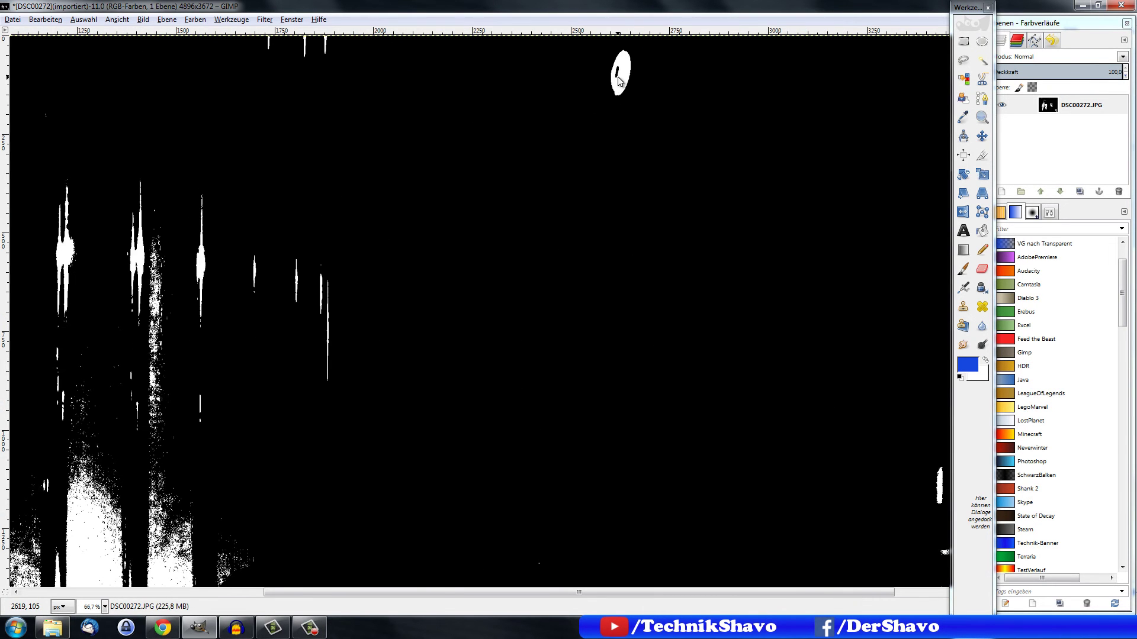
pyautogui.scroll(-1, 555, 356)
pyautogui.scroll(-2, 554, 357)
pyautogui.scroll(-1, 554, 356)
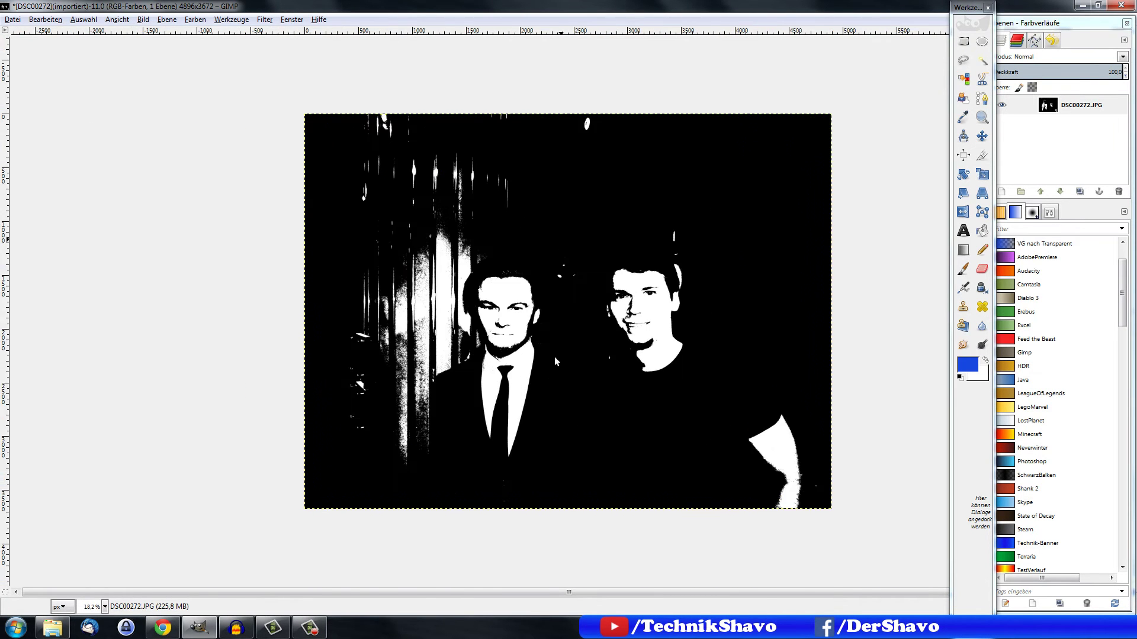
pyautogui.scroll(1, 554, 357)
pyautogui.scroll(-1, 554, 357)
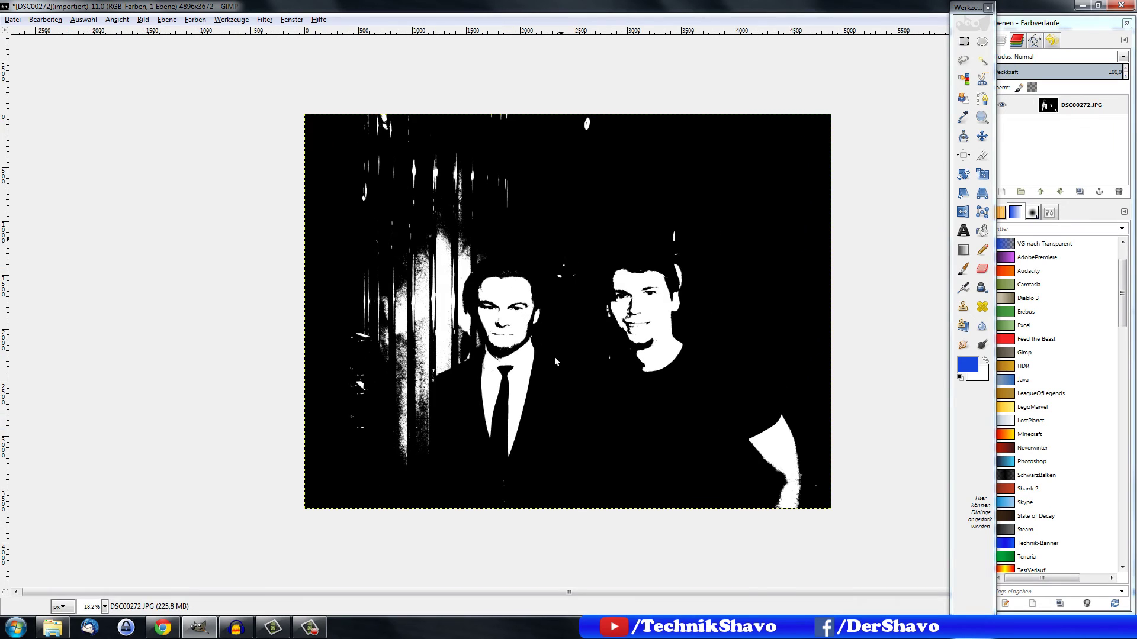
pyautogui.click(206, 22)
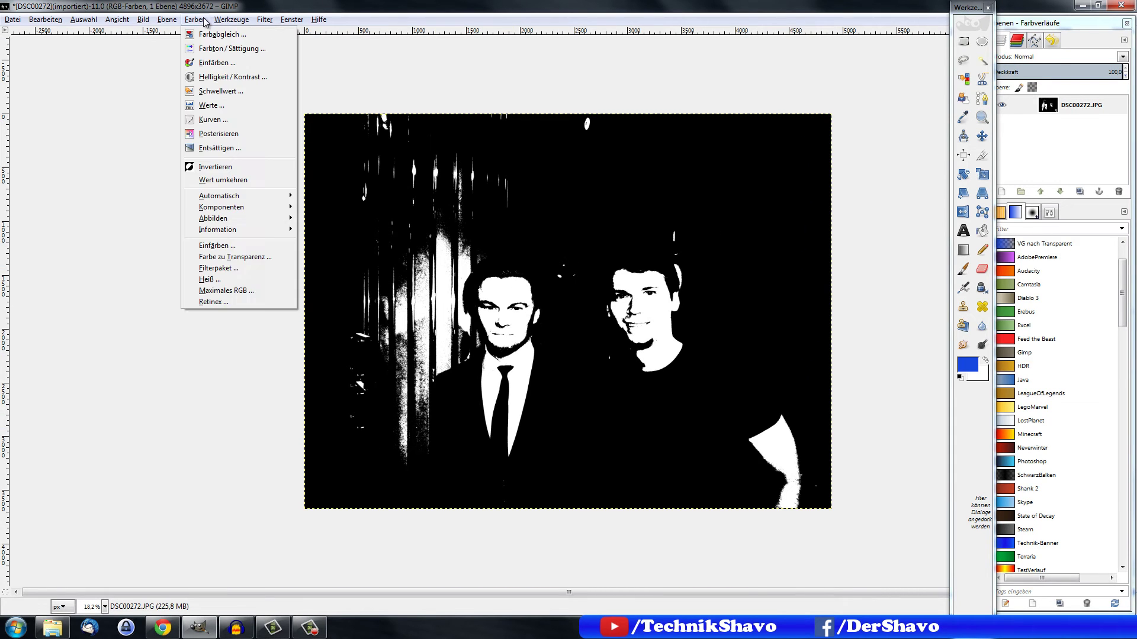
# Colorize the image with Farbton 202, Sättigung 59 and Helligkeit 20.
pyautogui.click(216, 64)
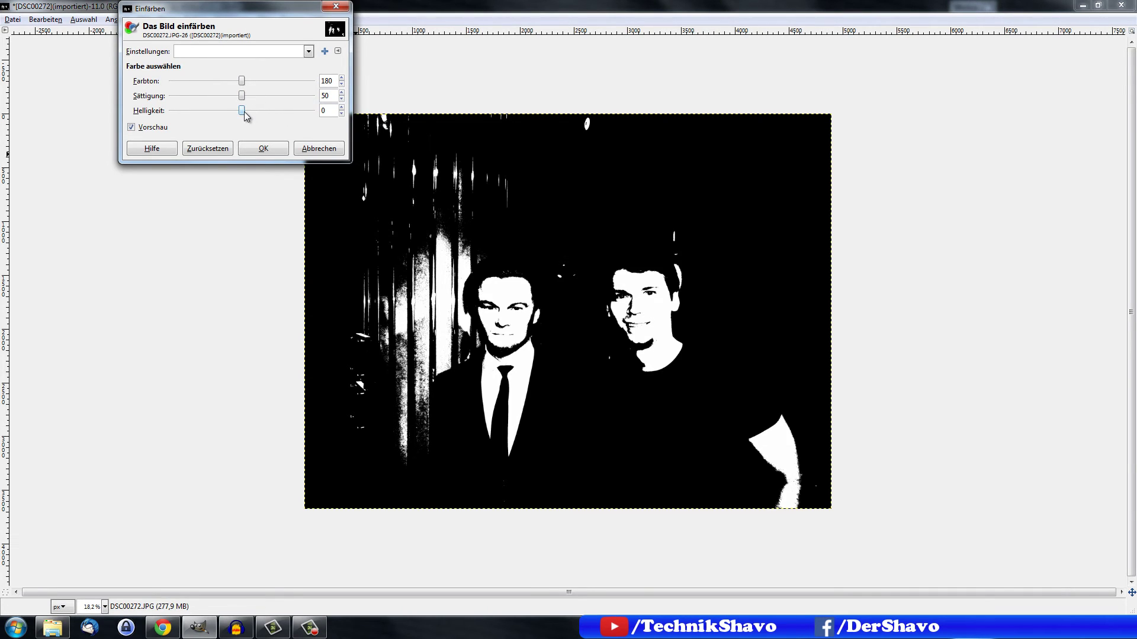
pyautogui.moveTo(243, 111); pyautogui.dragTo(259, 111)
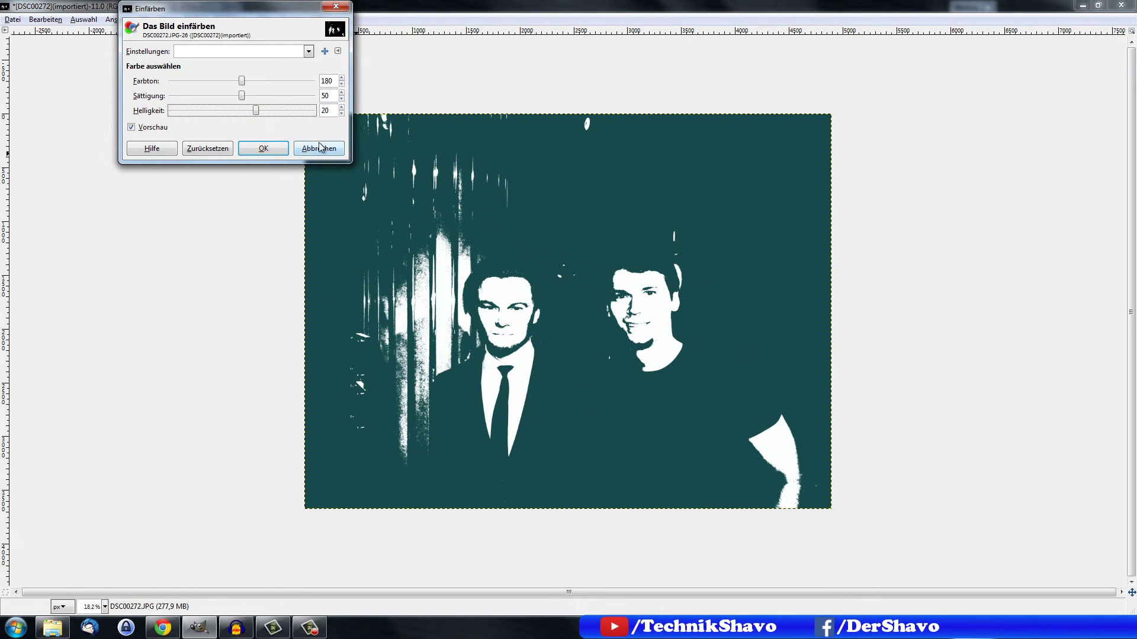
pyautogui.moveTo(242, 95); pyautogui.dragTo(255, 95)
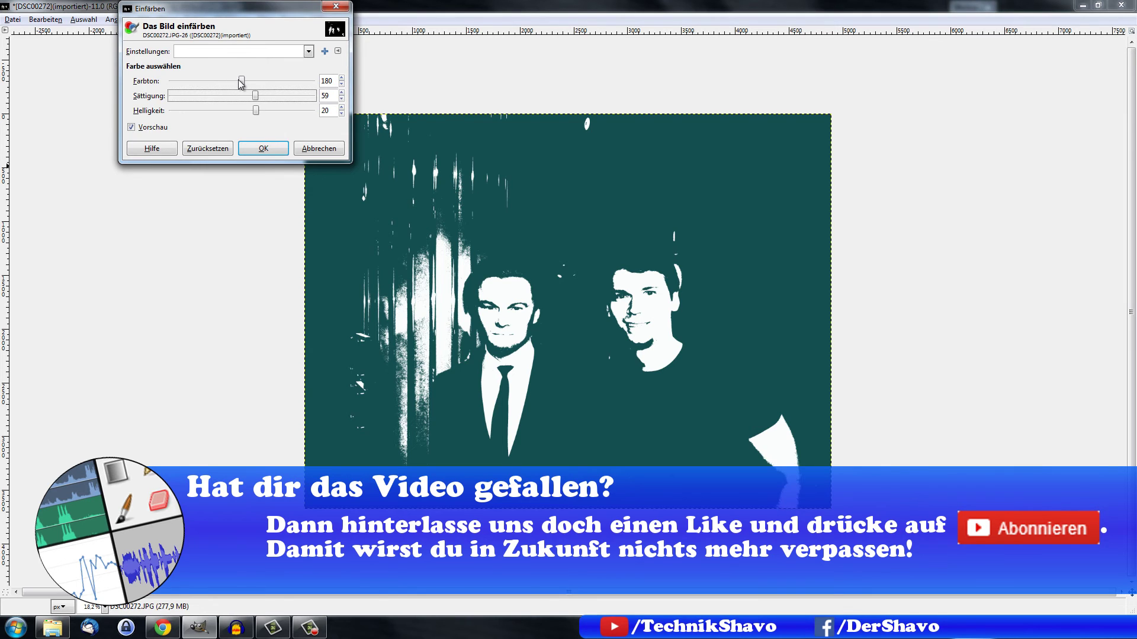
pyautogui.moveTo(241, 81); pyautogui.dragTo(251, 82)
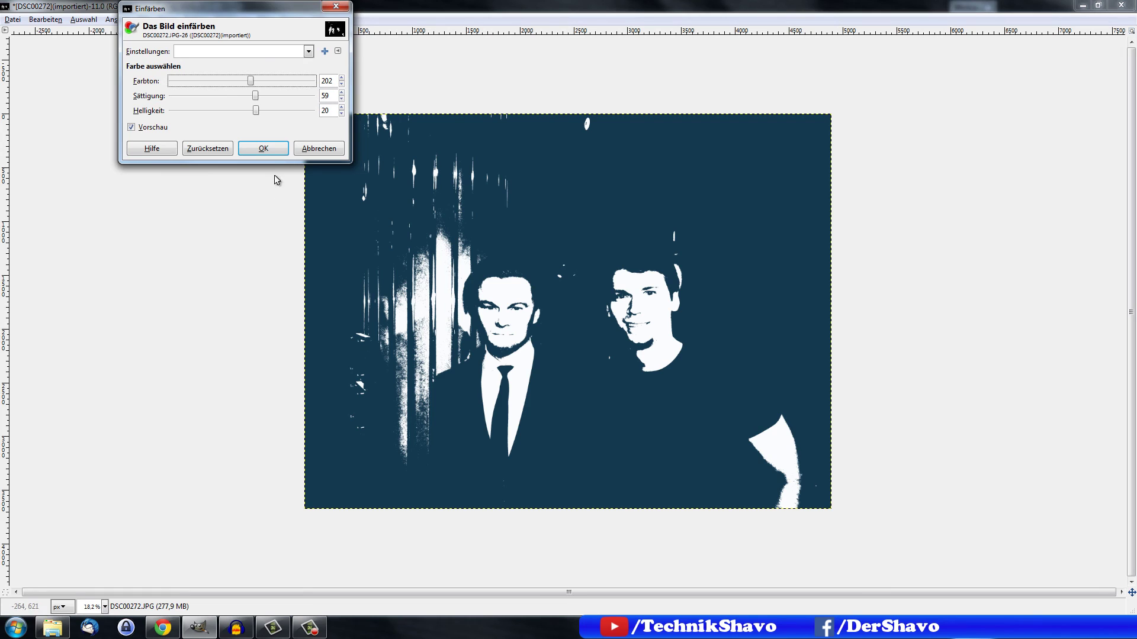
pyautogui.click(267, 147)
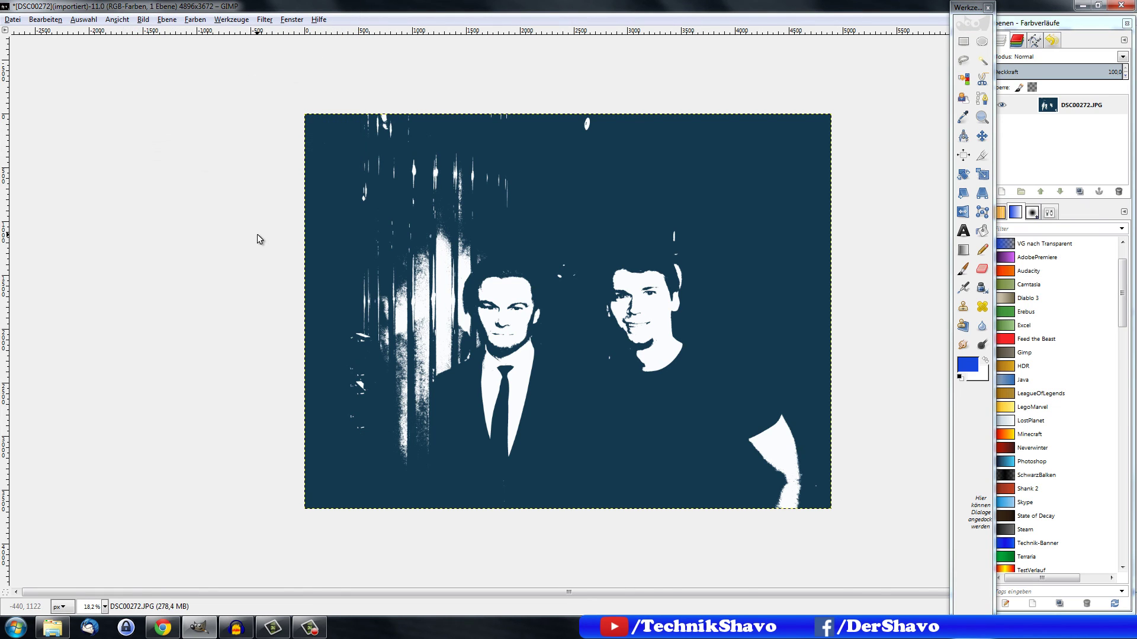